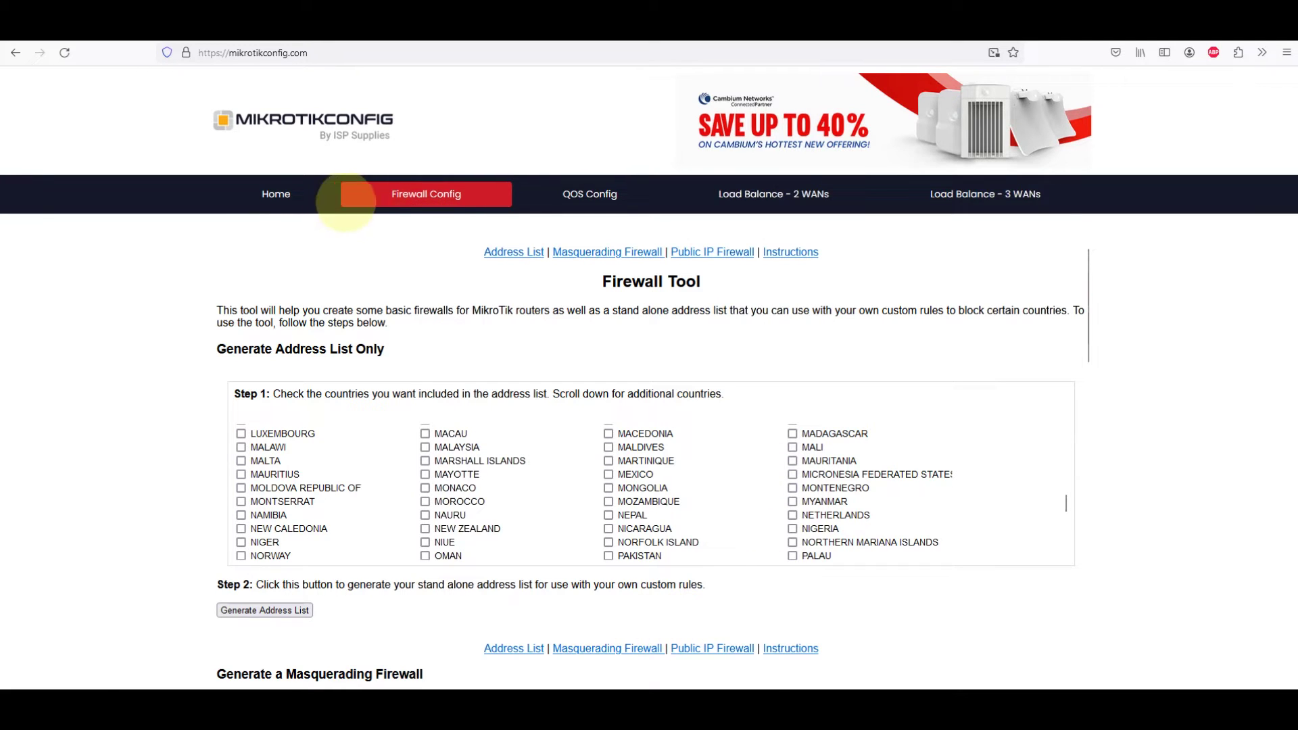
- Go to MikroTikConfig's Firewall Config tool and scroll the country list to LATVIA
{"action": "left_click", "coordinate": [278, 196]}
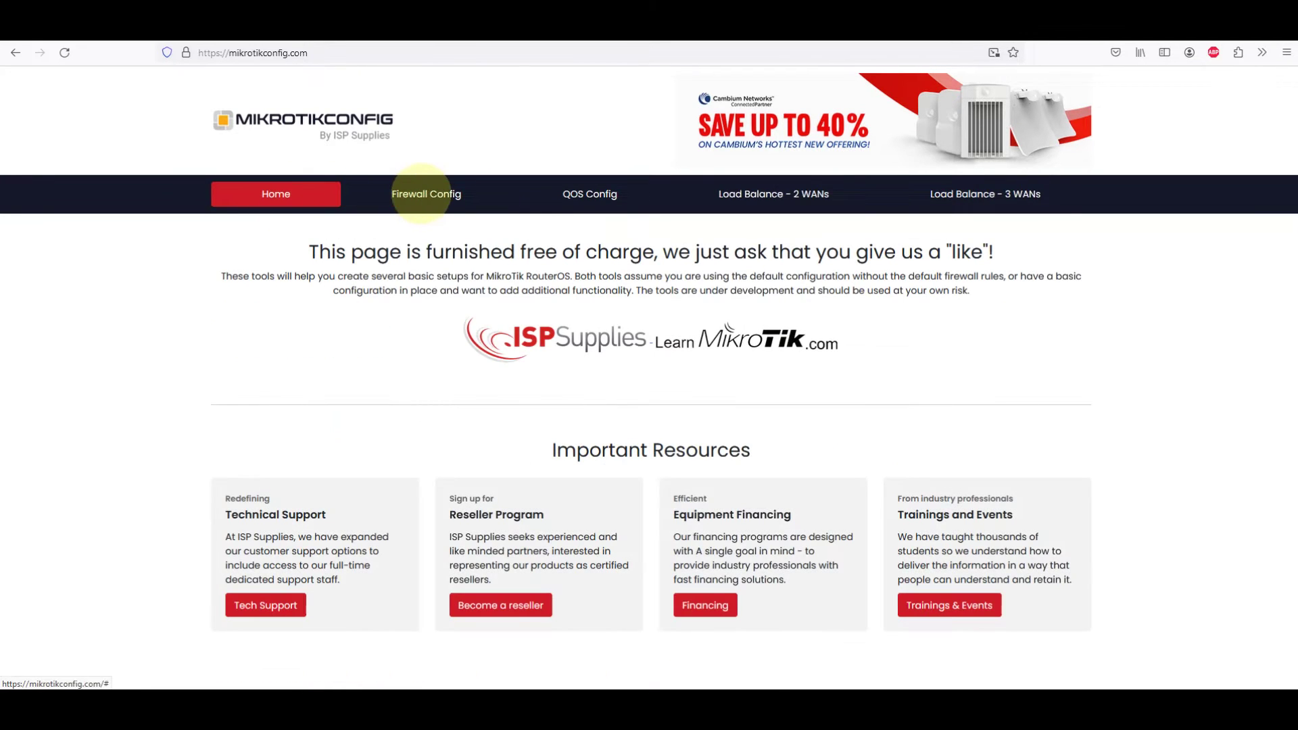
{"action": "left_click", "coordinate": [425, 194]}
{"action": "scroll", "coordinate": [355, 472], "scroll_direction": "up", "scroll_amount": 10}
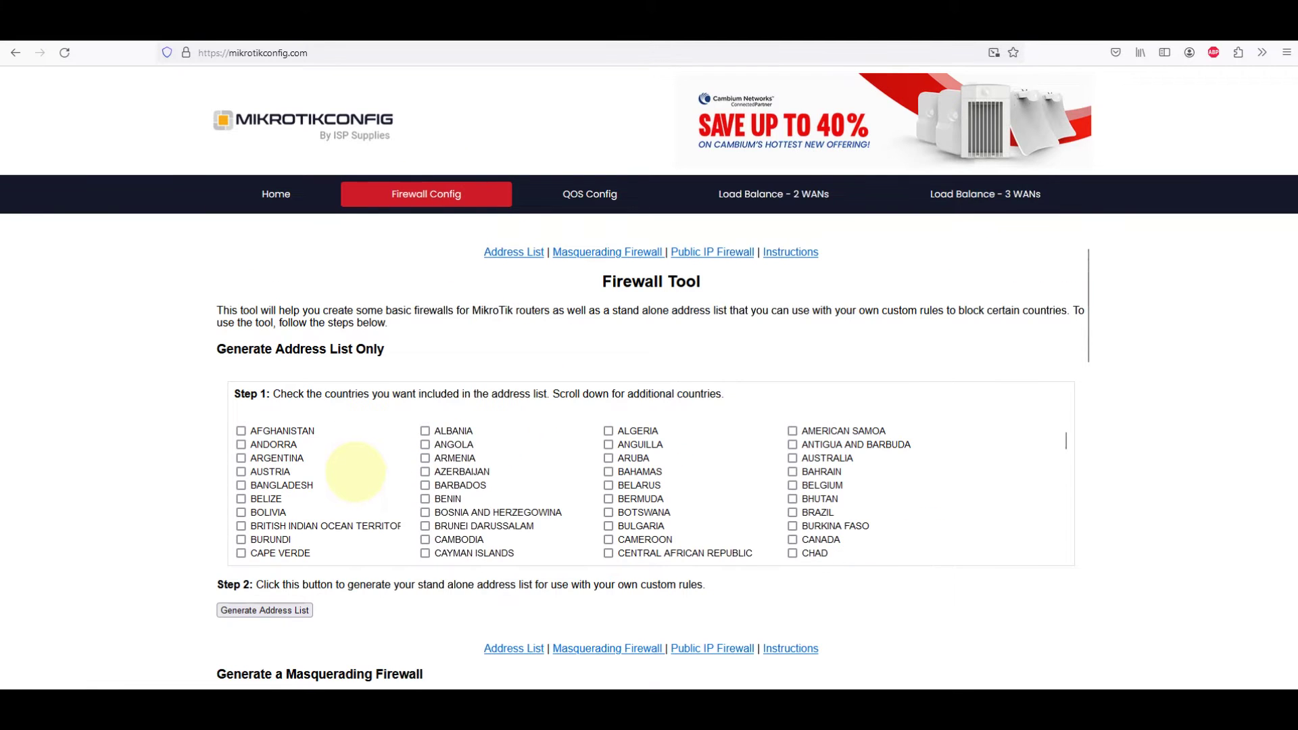
{"action": "scroll", "coordinate": [355, 472], "scroll_direction": "down", "scroll_amount": 5}
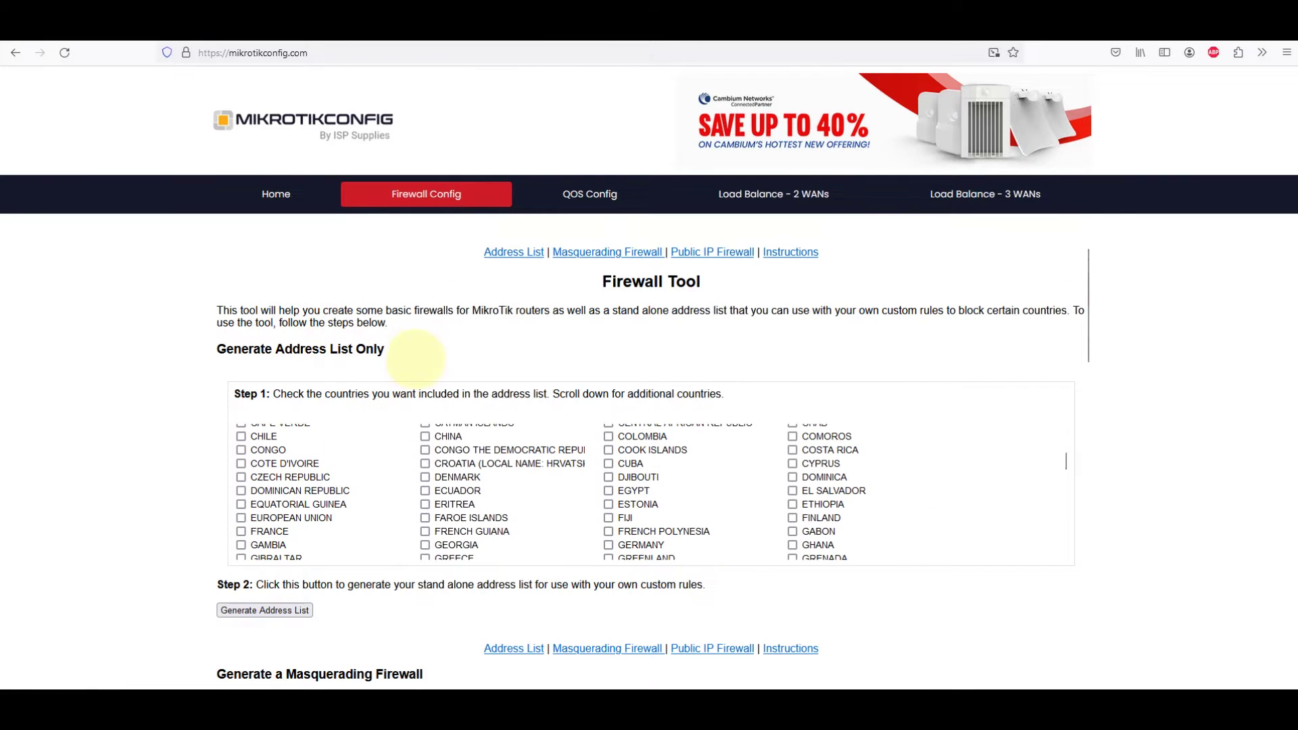
{"action": "scroll", "coordinate": [406, 348], "scroll_direction": "down", "scroll_amount": 2}
{"action": "scroll", "coordinate": [318, 391], "scroll_direction": "up", "scroll_amount": 5}
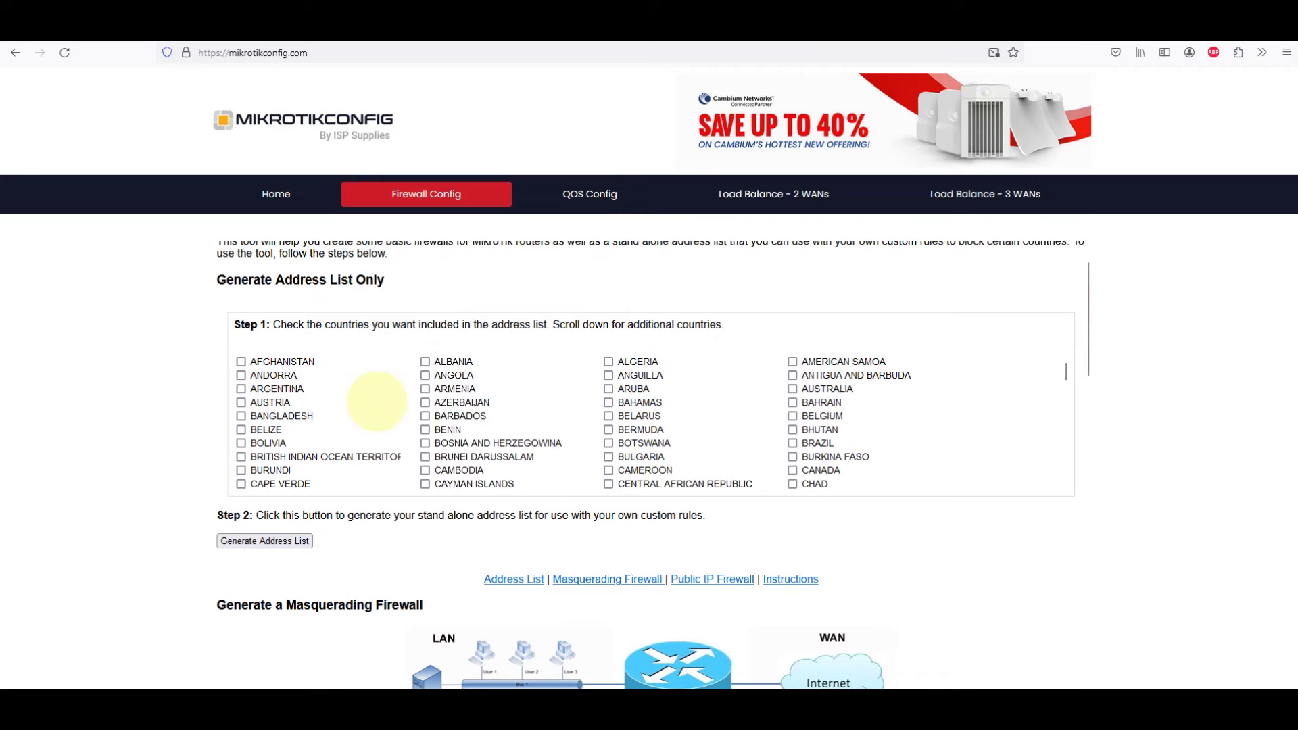
{"action": "scroll", "coordinate": [308, 406], "scroll_direction": "down", "scroll_amount": 2}
{"action": "scroll", "coordinate": [307, 406], "scroll_direction": "down", "scroll_amount": 10}
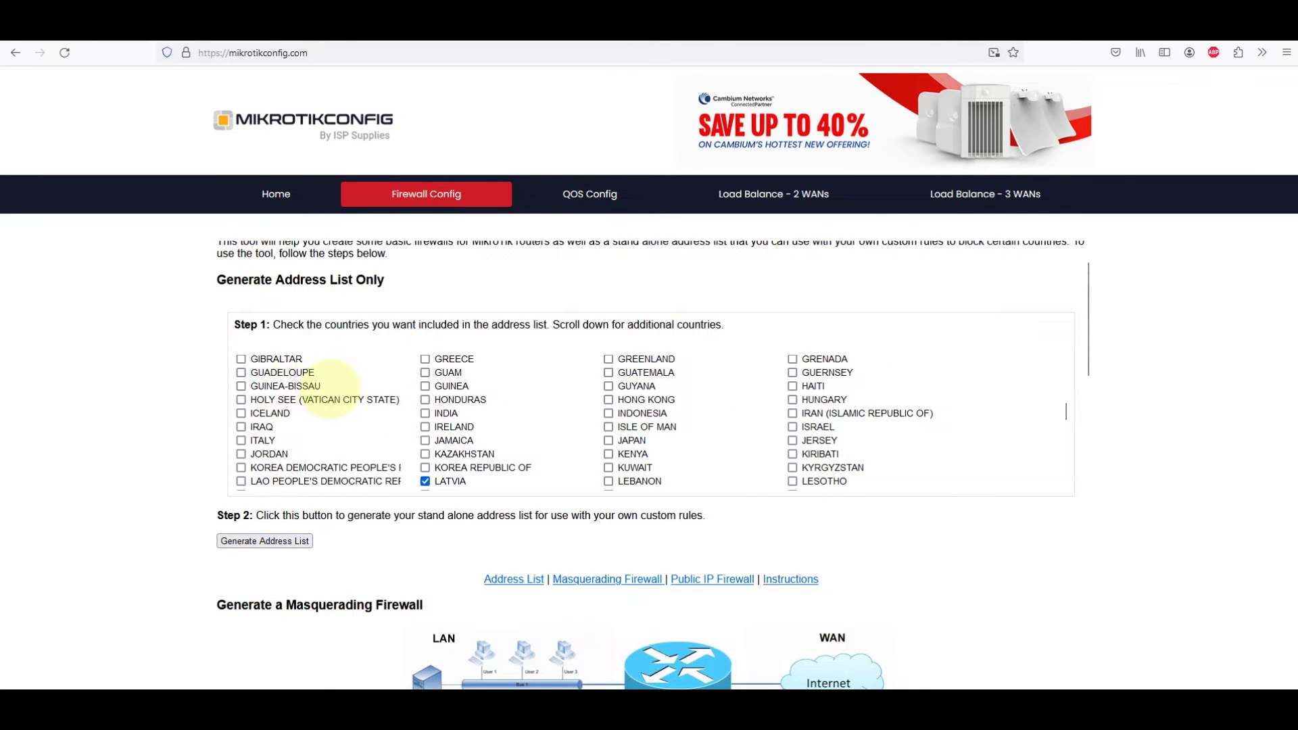
{"action": "scroll", "coordinate": [338, 398], "scroll_direction": "down", "scroll_amount": 2}
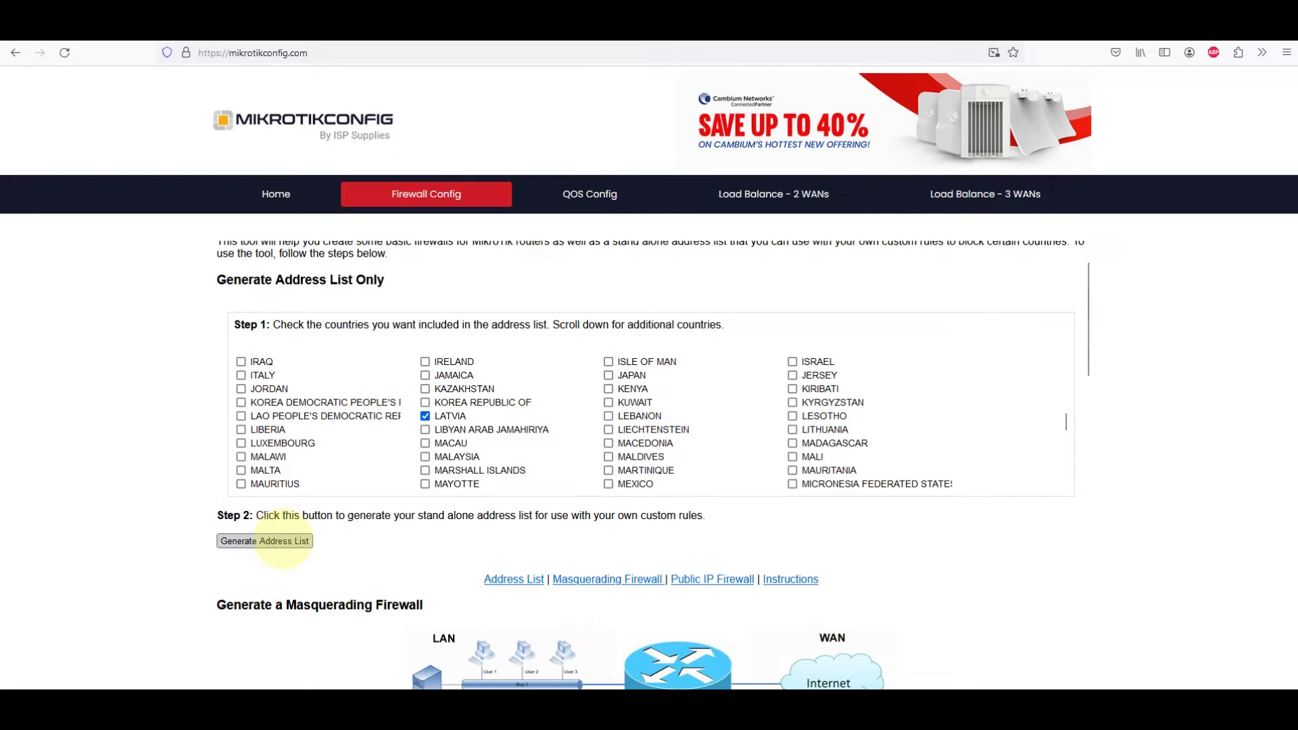
- Generate and download the LATVIA address-list script IP-Firewall-Address-List.rsc, then centre its window
{"action": "left_click", "coordinate": [273, 544]}
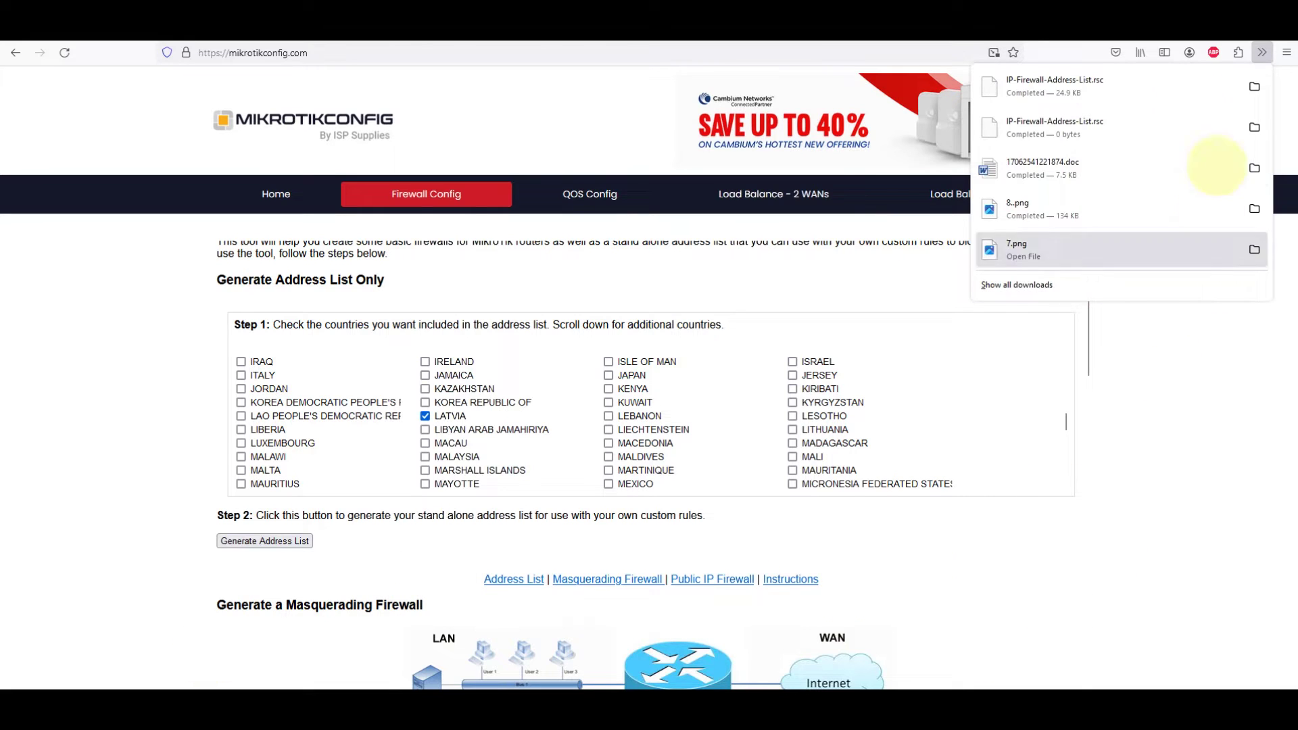
{"action": "left_click", "coordinate": [464, 92]}
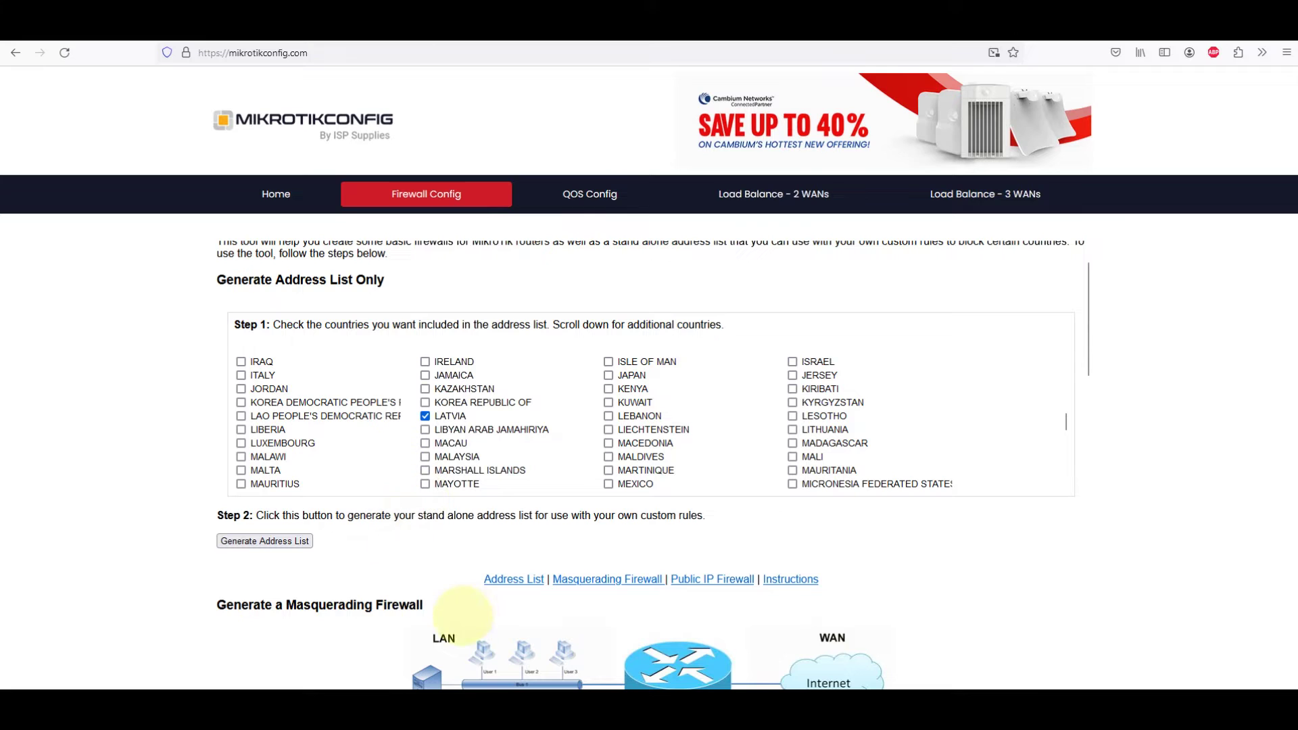
{"action": "scroll", "coordinate": [412, 625], "scroll_direction": "up", "scroll_amount": 1}
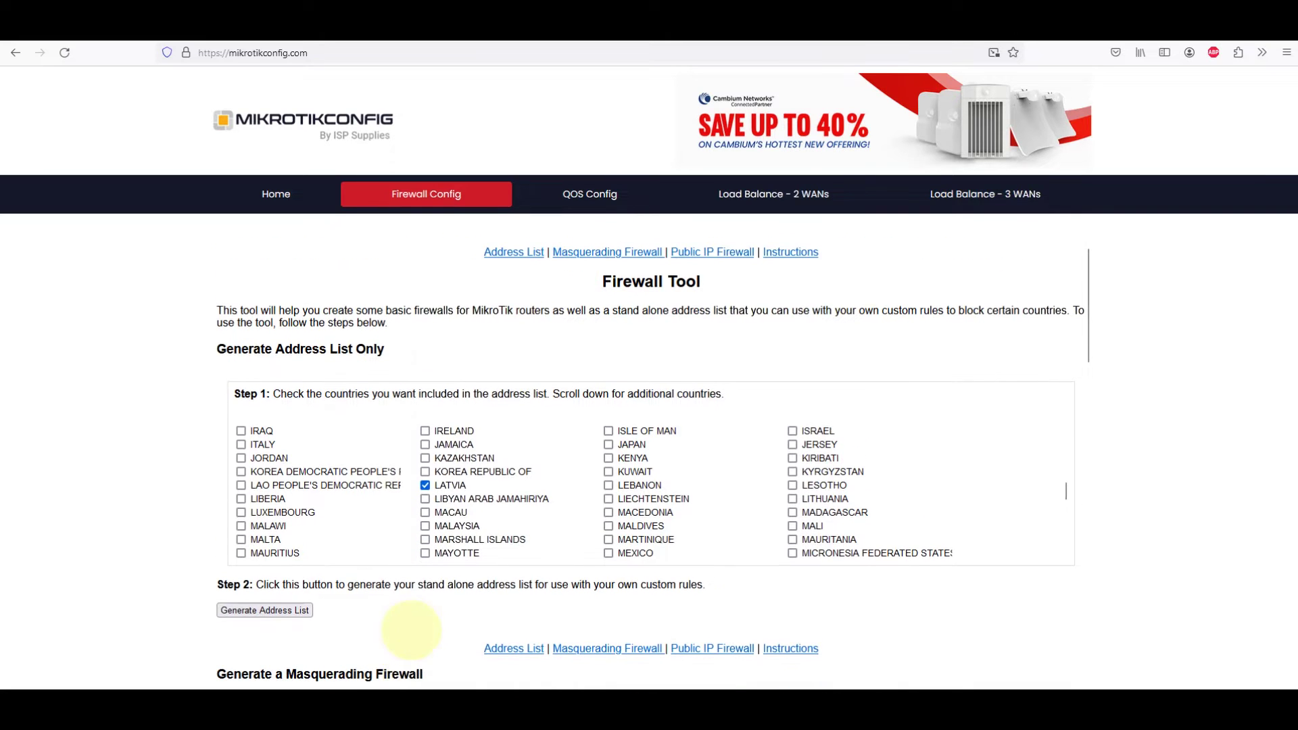
{"action": "left_click_drag", "start_coordinate": [50, 150], "coordinate": [992, 150]}
- Maximize the Notepad script window and review its LATVIA address lines for CountryIPBlocks
{"action": "left_click", "coordinate": [1023, 133]}
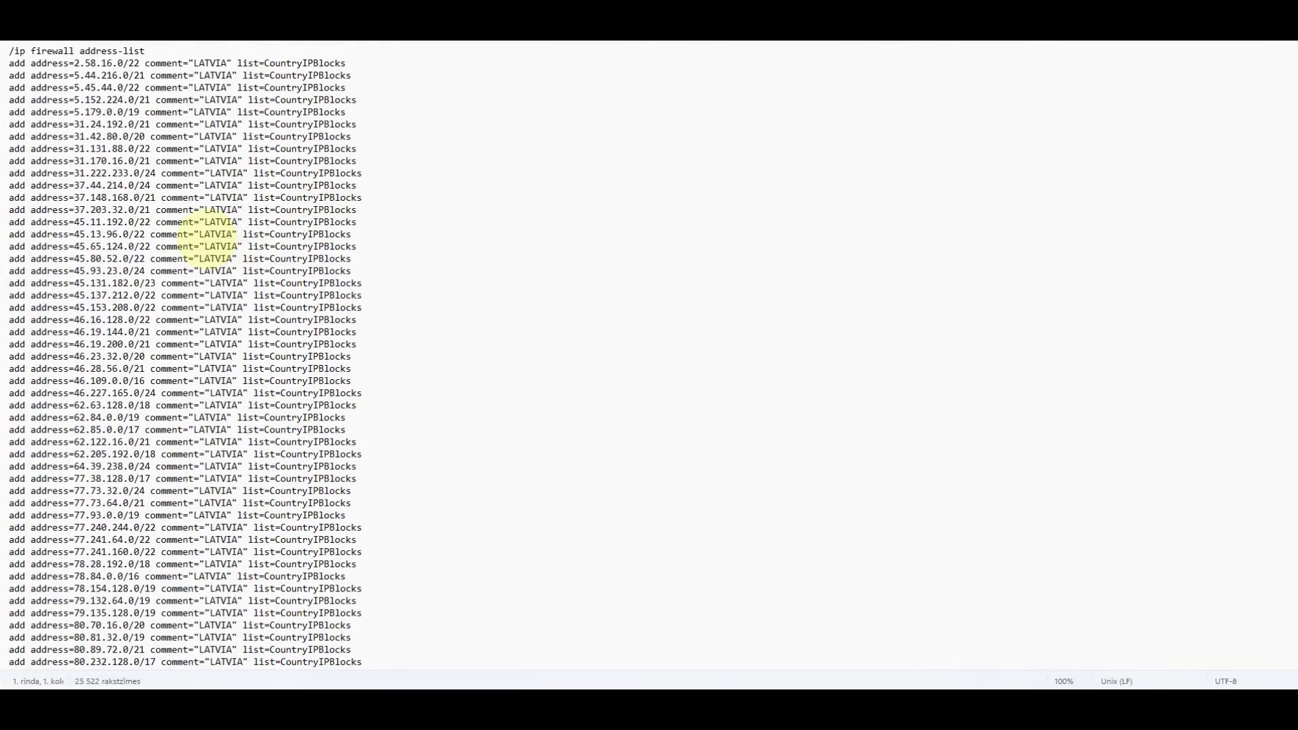
{"action": "scroll", "coordinate": [682, 327], "scroll_direction": "down", "scroll_amount": 20}
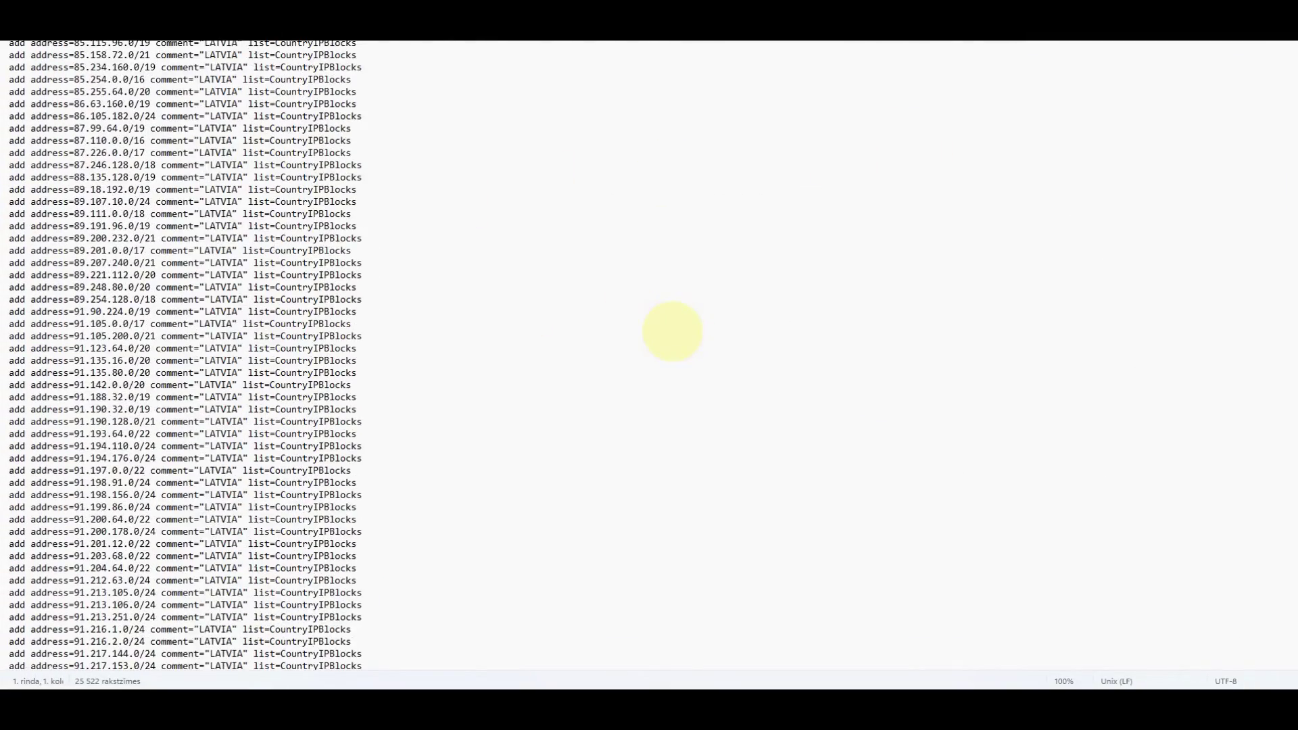
{"action": "scroll", "coordinate": [672, 331], "scroll_direction": "down", "scroll_amount": 20}
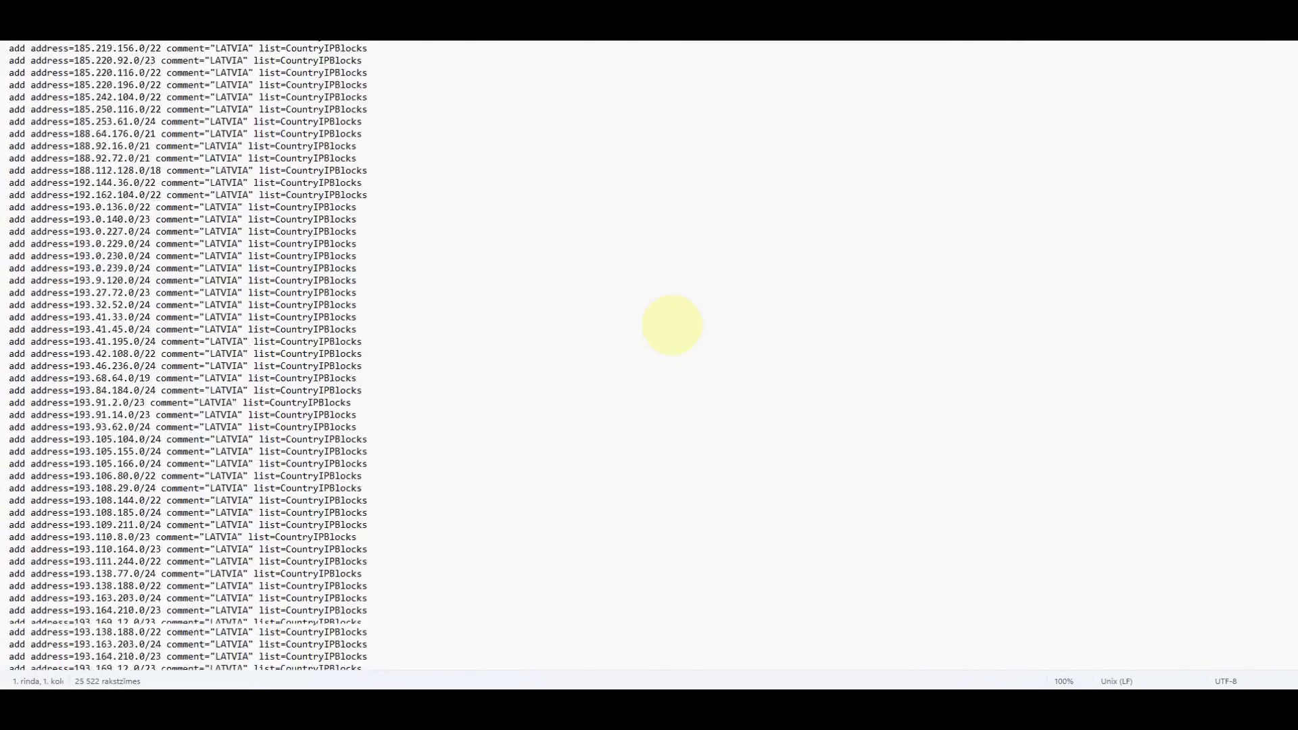
{"action": "scroll", "coordinate": [656, 404], "scroll_direction": "down", "scroll_amount": 15}
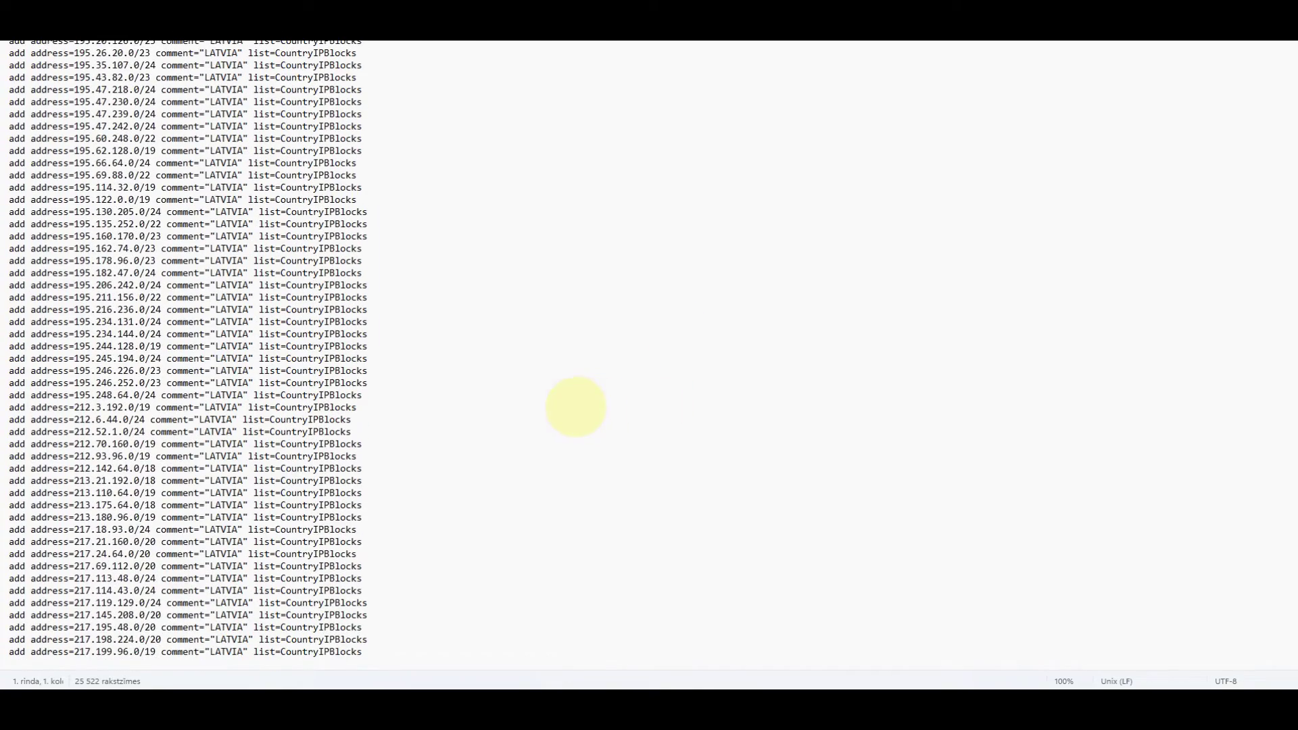
{"action": "scroll", "coordinate": [576, 406], "scroll_direction": "up", "scroll_amount": 20}
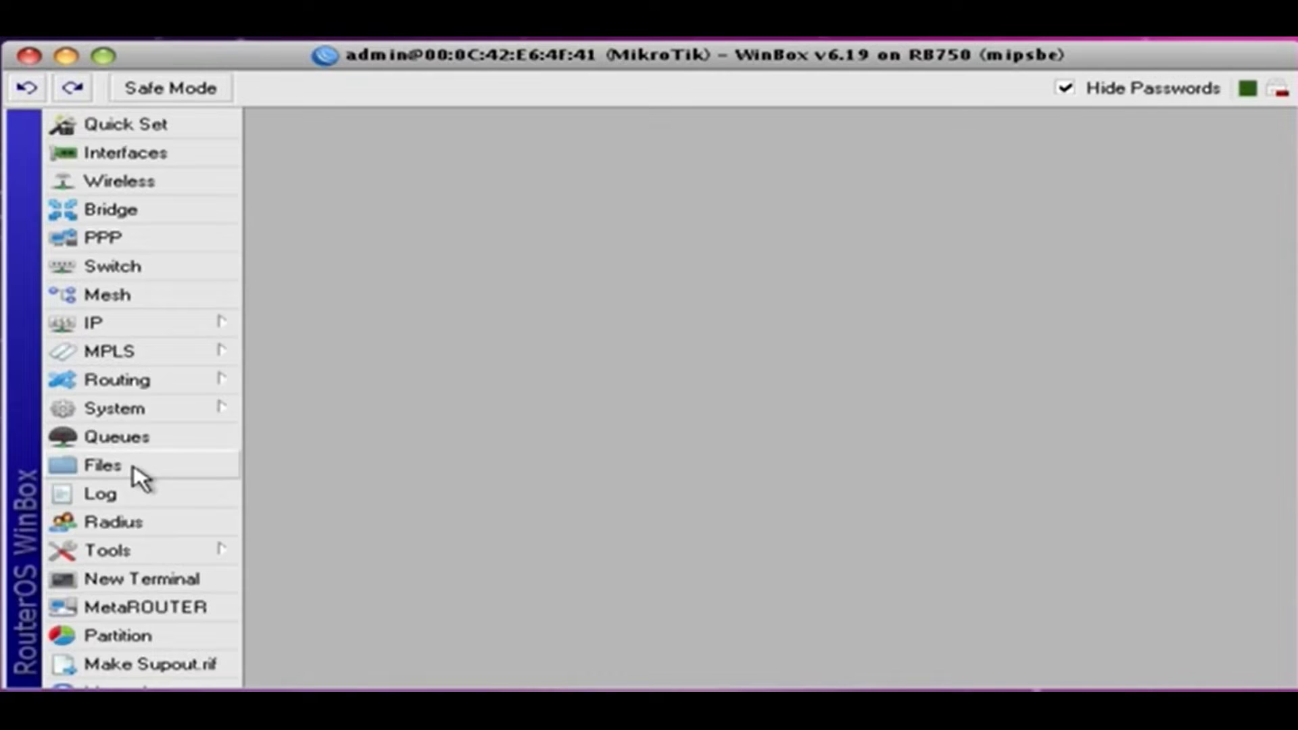
- Upload IP-Firewall-Address-List.rsc (333.3 KiB) to the router's files and open a new terminal
{"action": "left_click", "coordinate": [136, 473]}
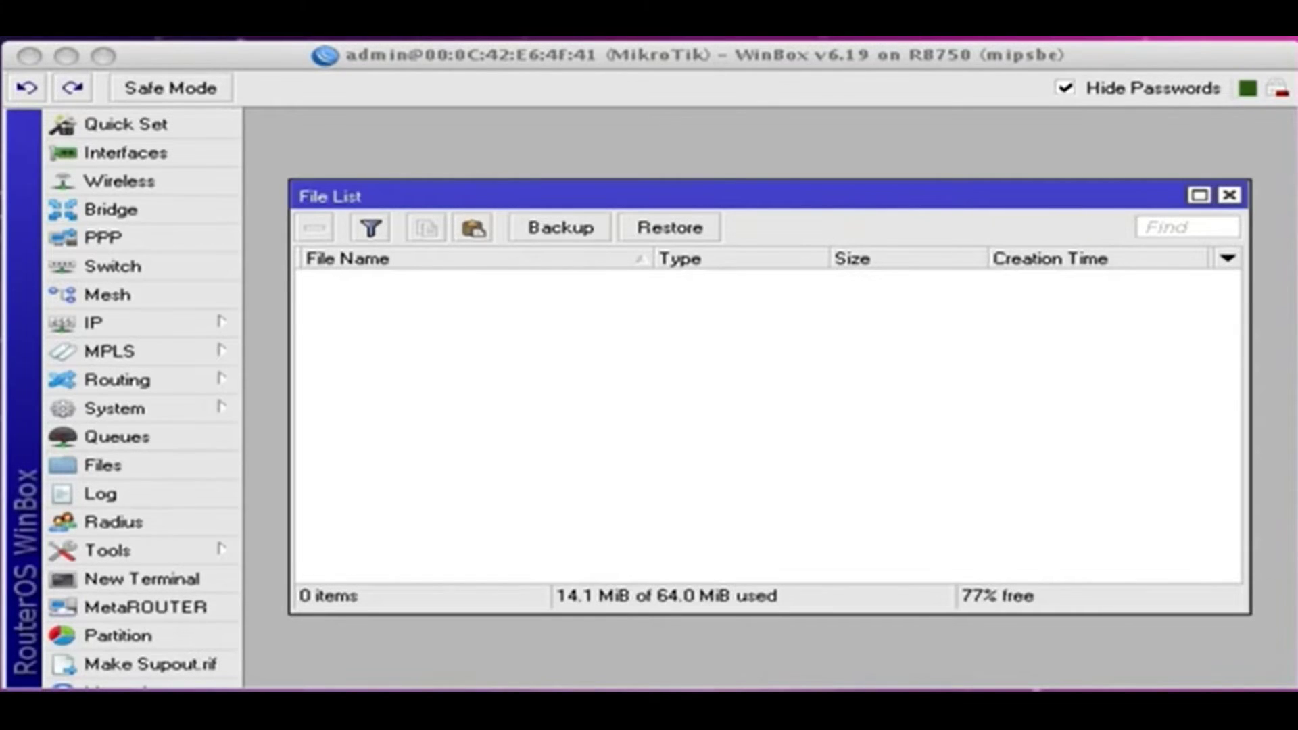
{"action": "left_click_drag", "start_coordinate": [703, 419], "coordinate": [728, 397]}
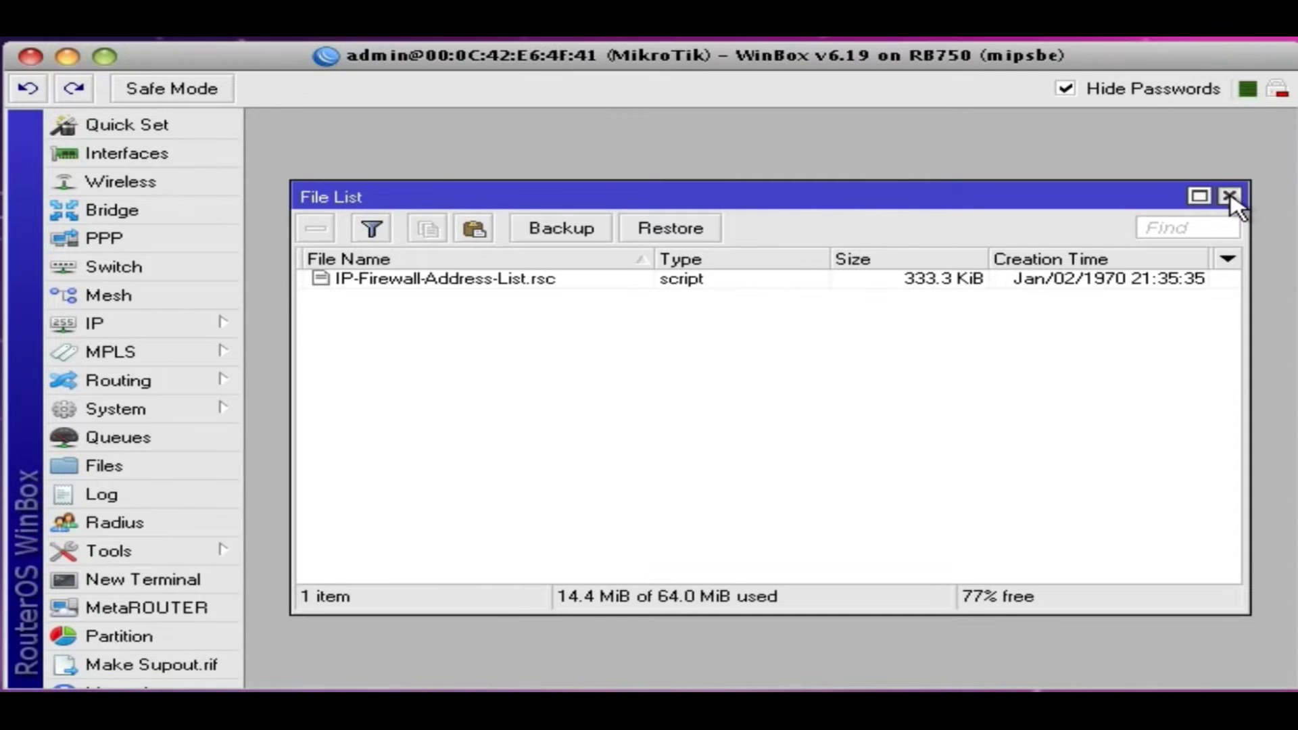
{"action": "left_click", "coordinate": [1229, 197]}
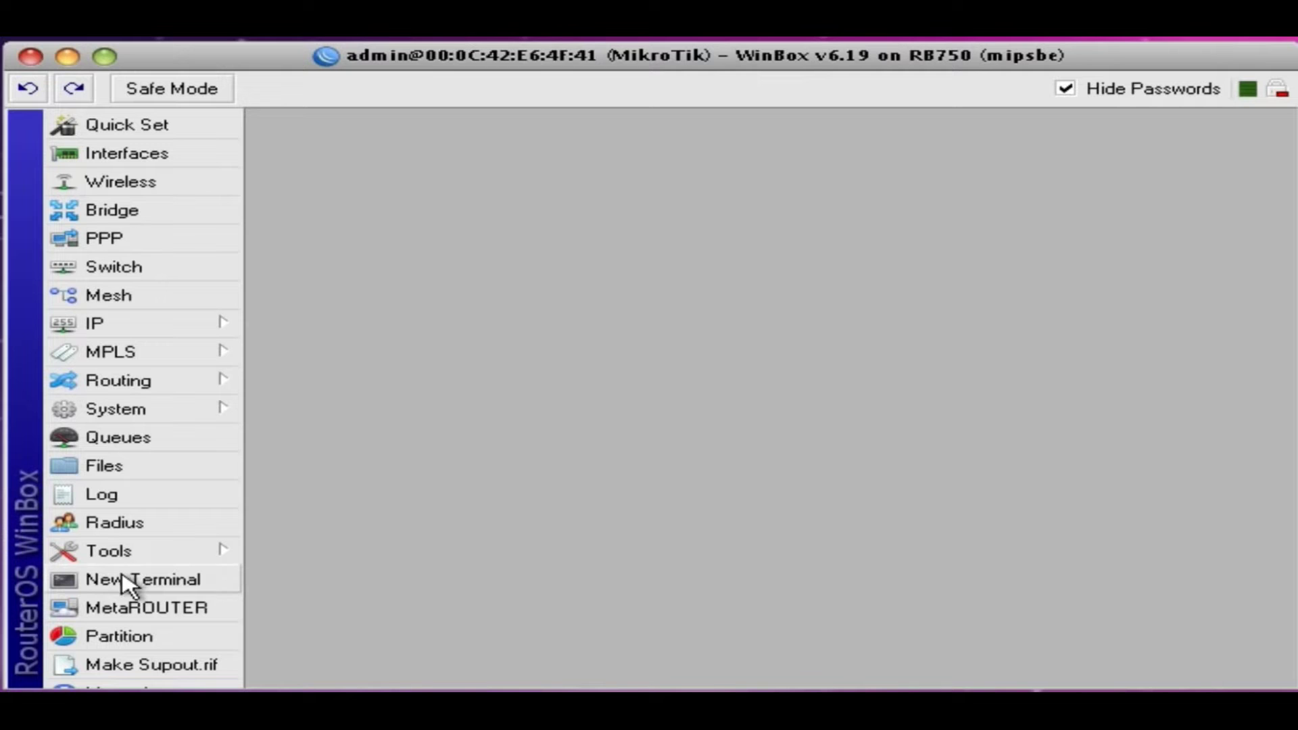
{"action": "left_click", "coordinate": [129, 582]}
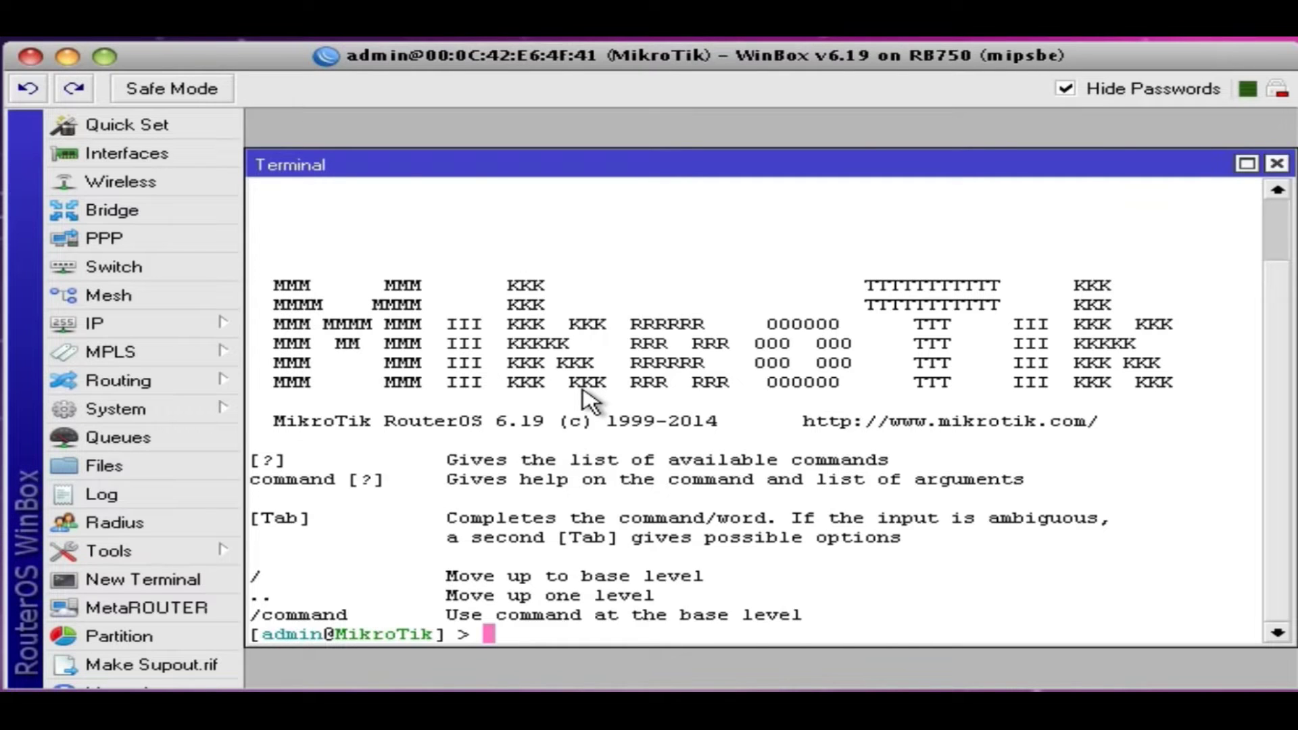
- Run 'import IP-Firewall-Address-List.rsc' in the terminal, then close it after success
{"action": "type", "text": "import"}
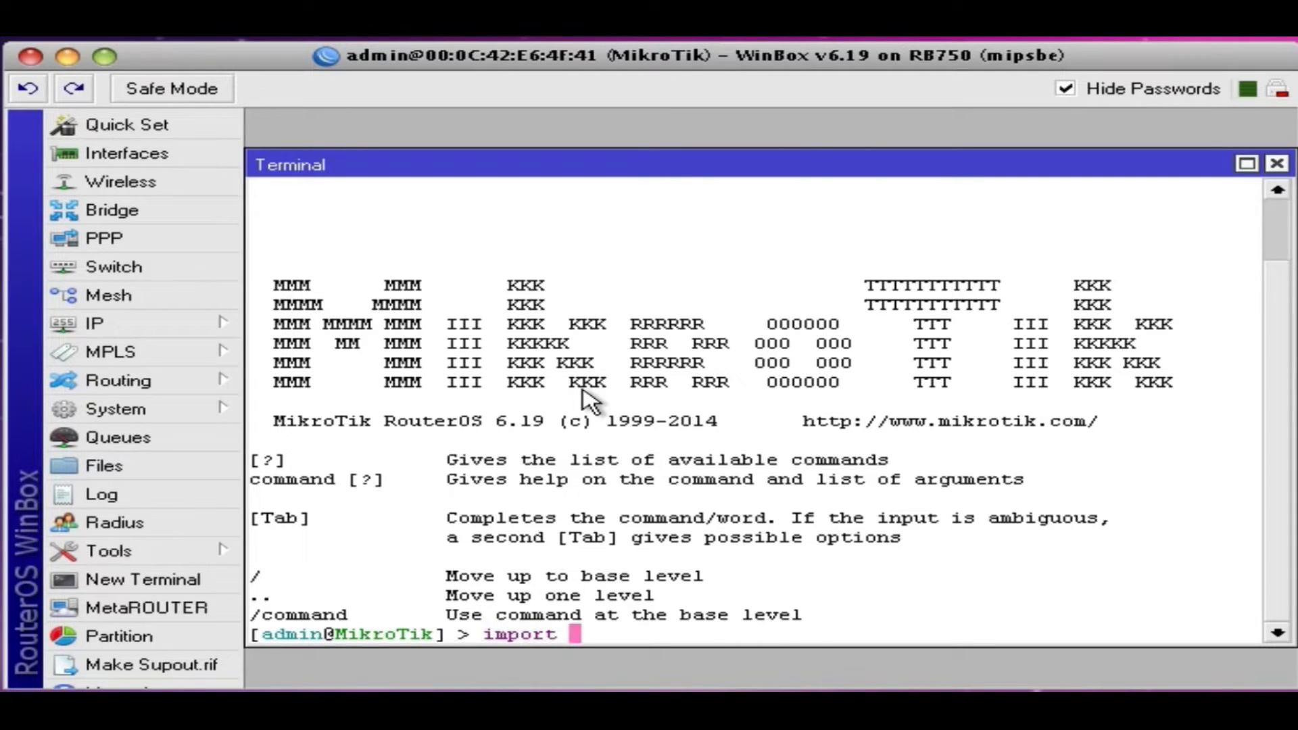
{"action": "key", "text": "Tab"}
{"action": "key", "text": "Tab"}
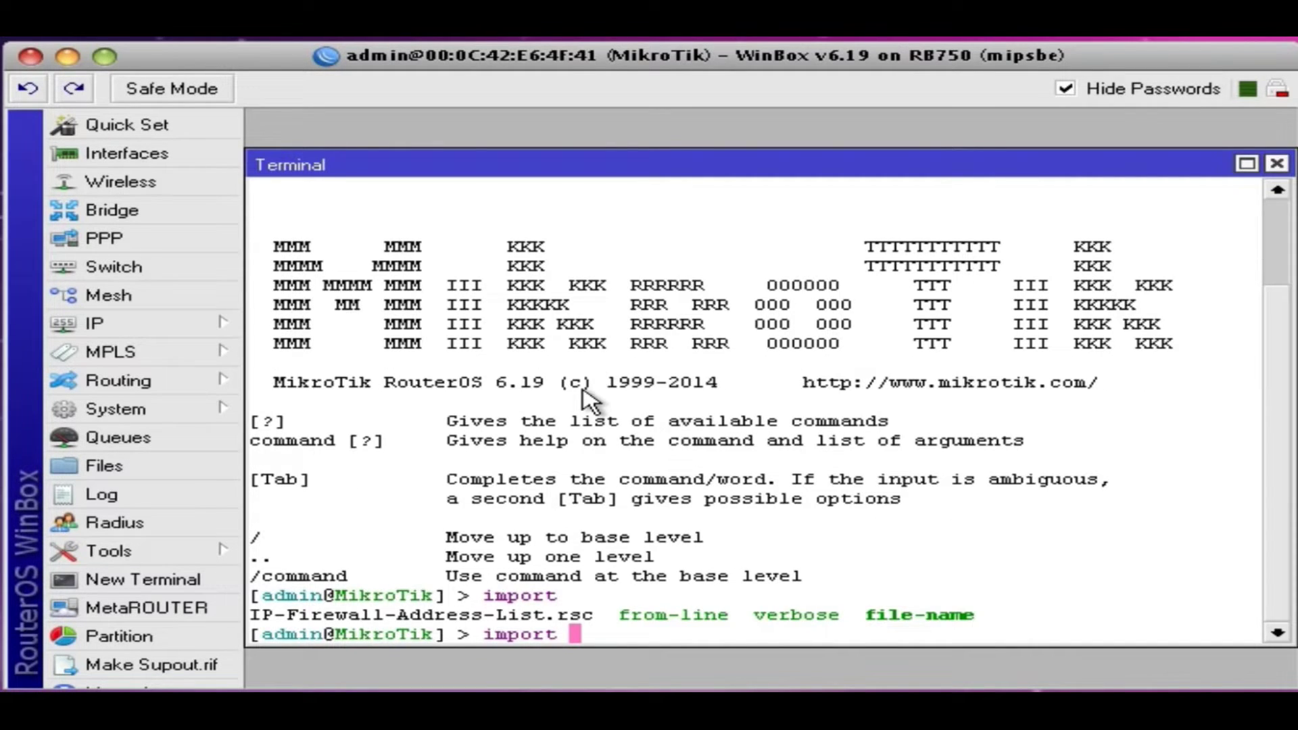
{"action": "type", "text": "IP"}
{"action": "key", "text": "Tab"}
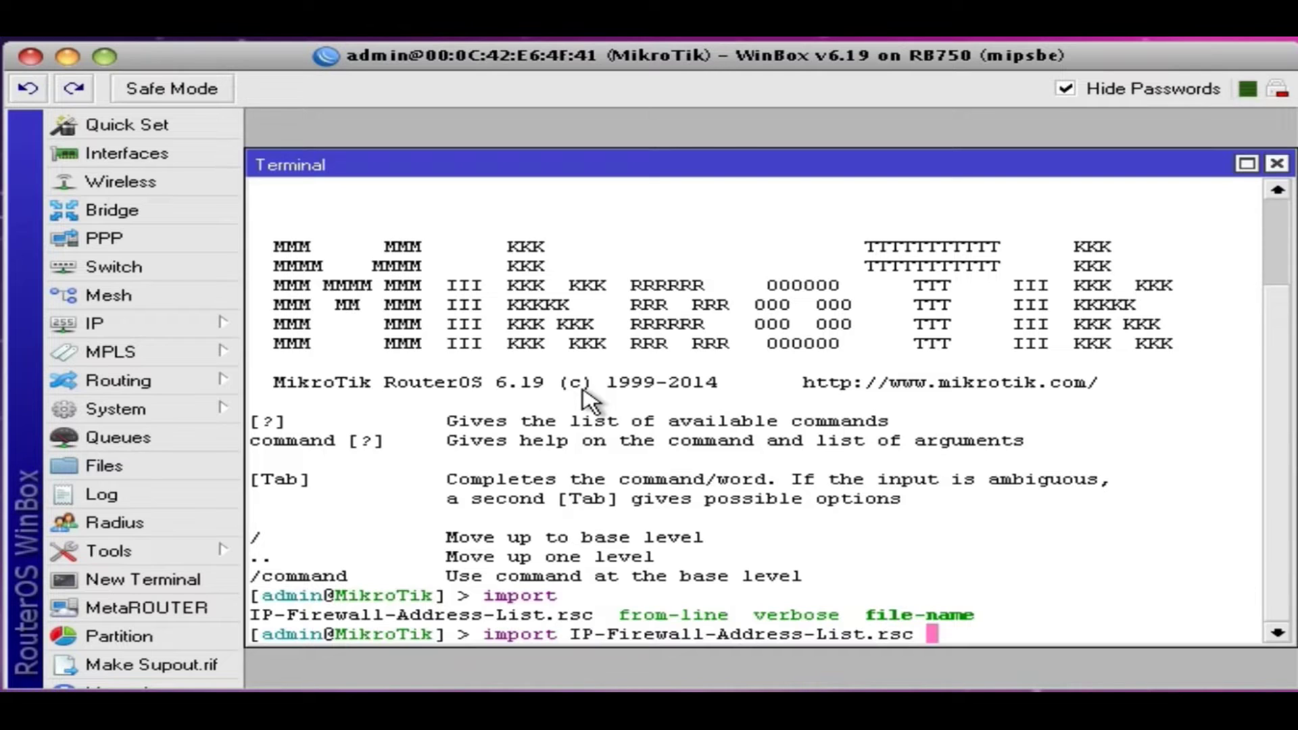
{"action": "key", "text": "Return"}
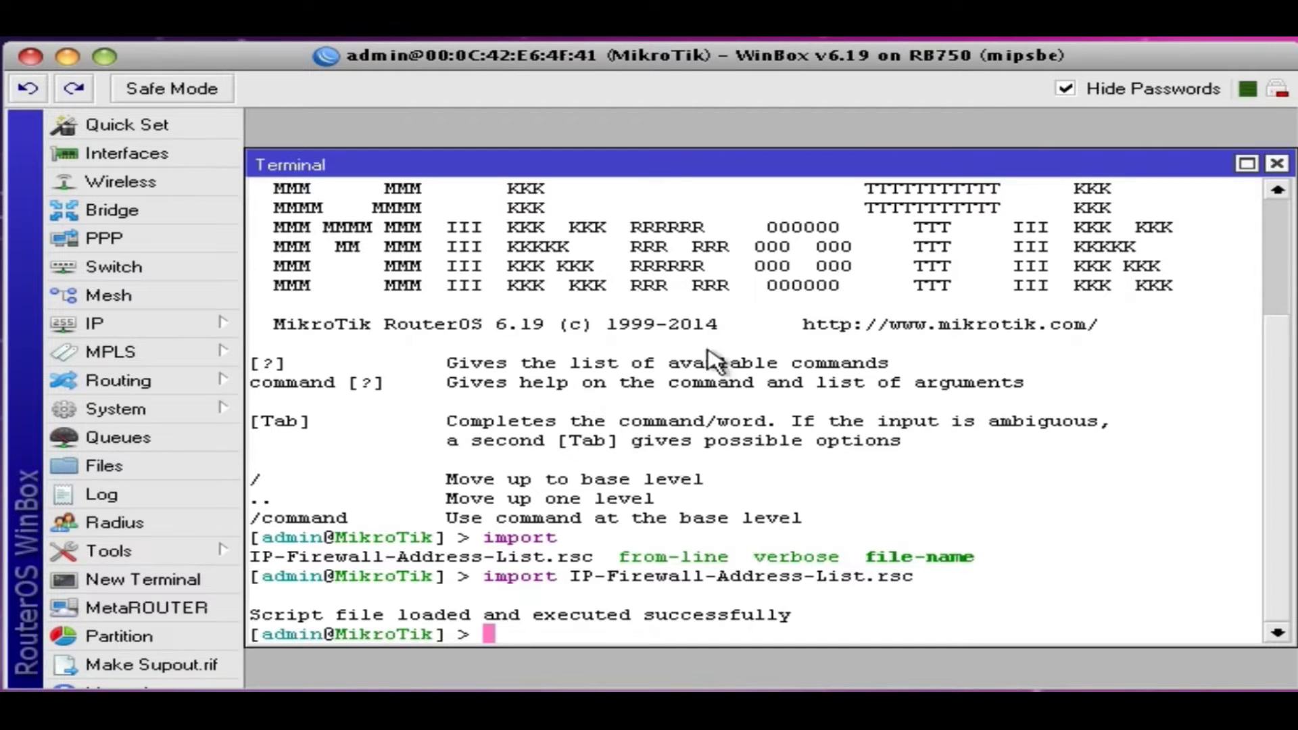
{"action": "left_click", "coordinate": [1278, 165]}
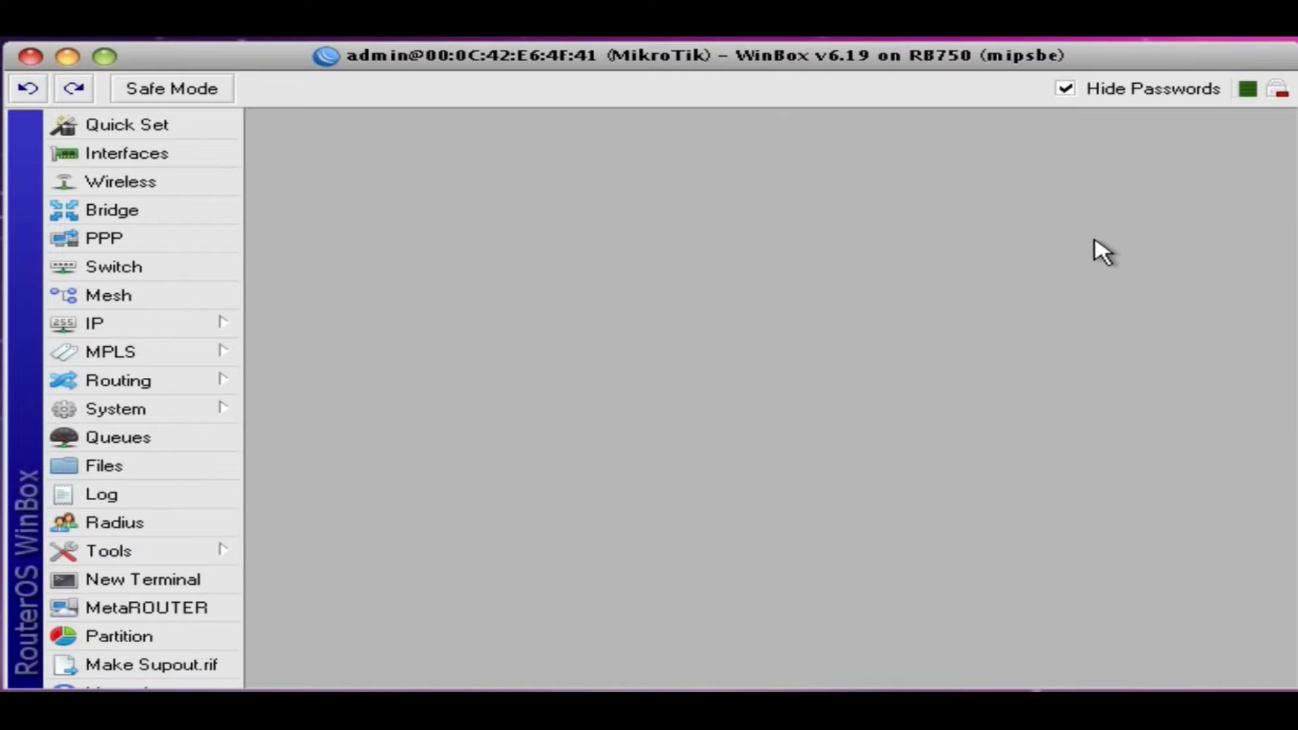
- Show IP > Firewall Address Lists and scroll through the 4707 CountryIP entries
{"action": "left_click", "coordinate": [182, 330]}
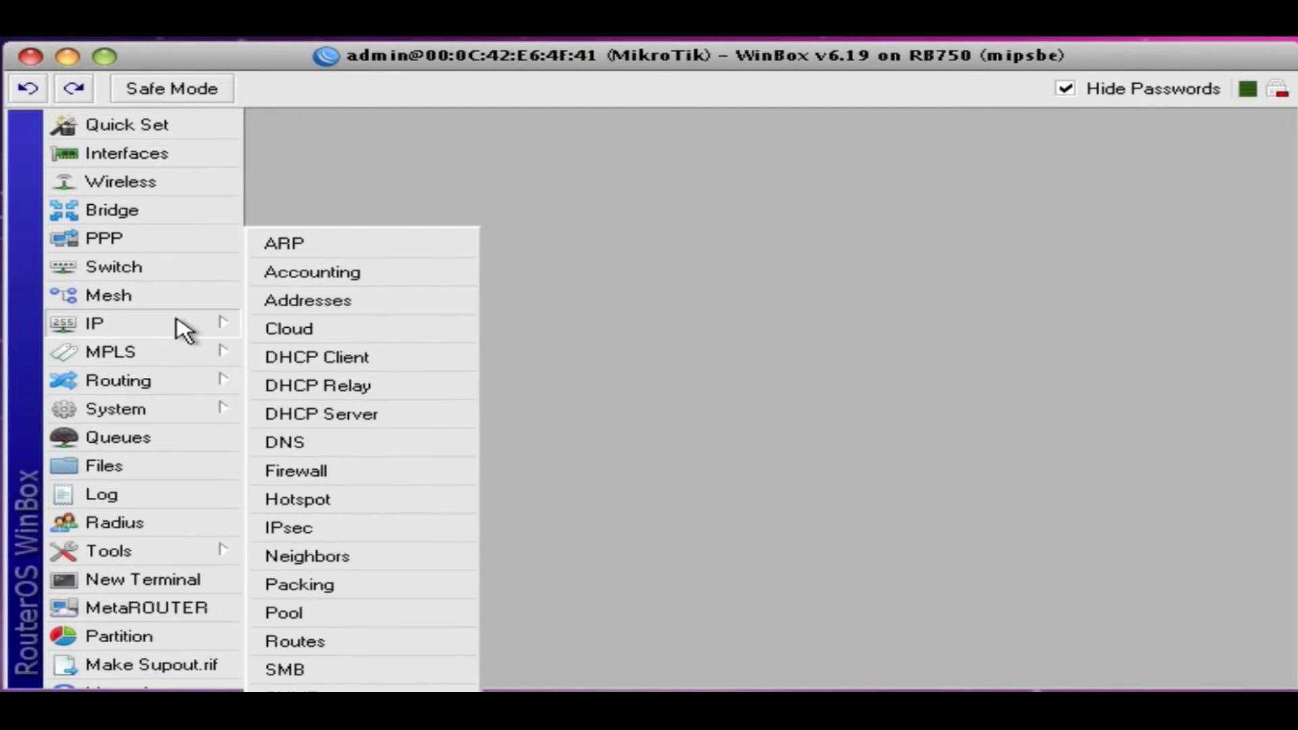
{"action": "left_click", "coordinate": [365, 471]}
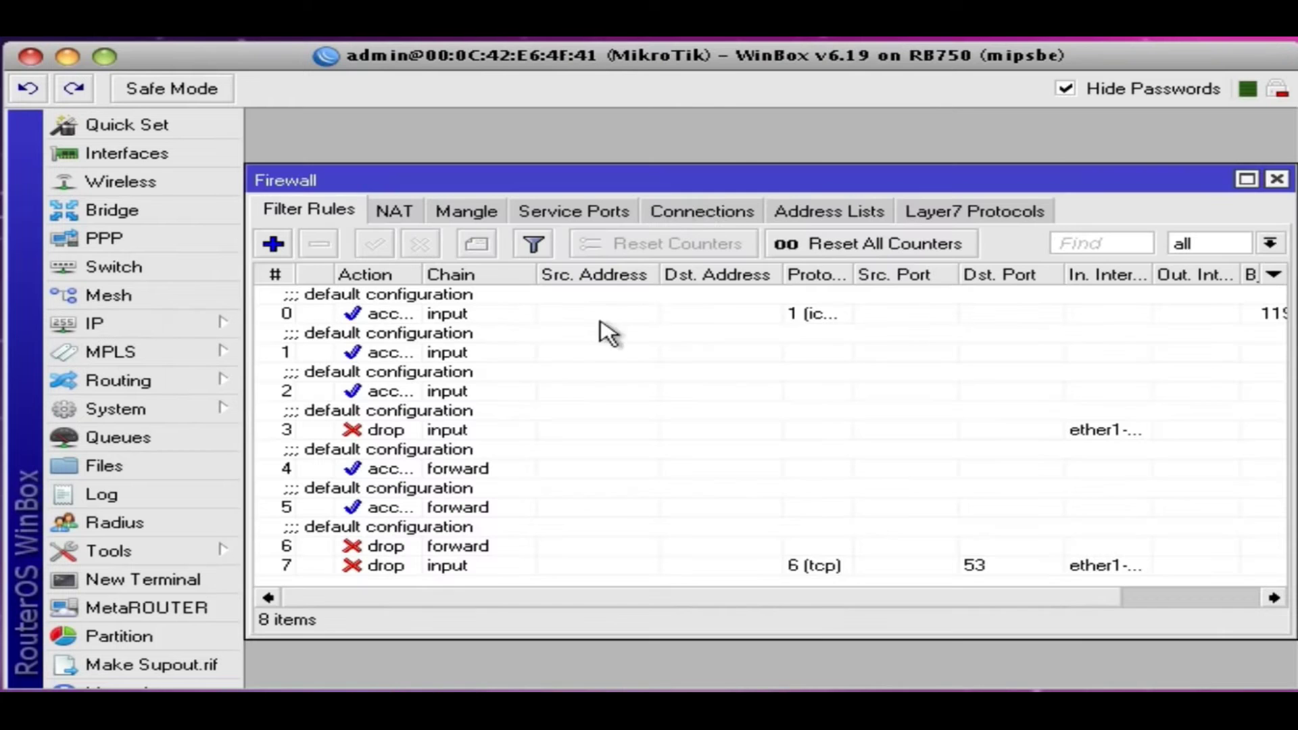
{"action": "left_click", "coordinate": [817, 215]}
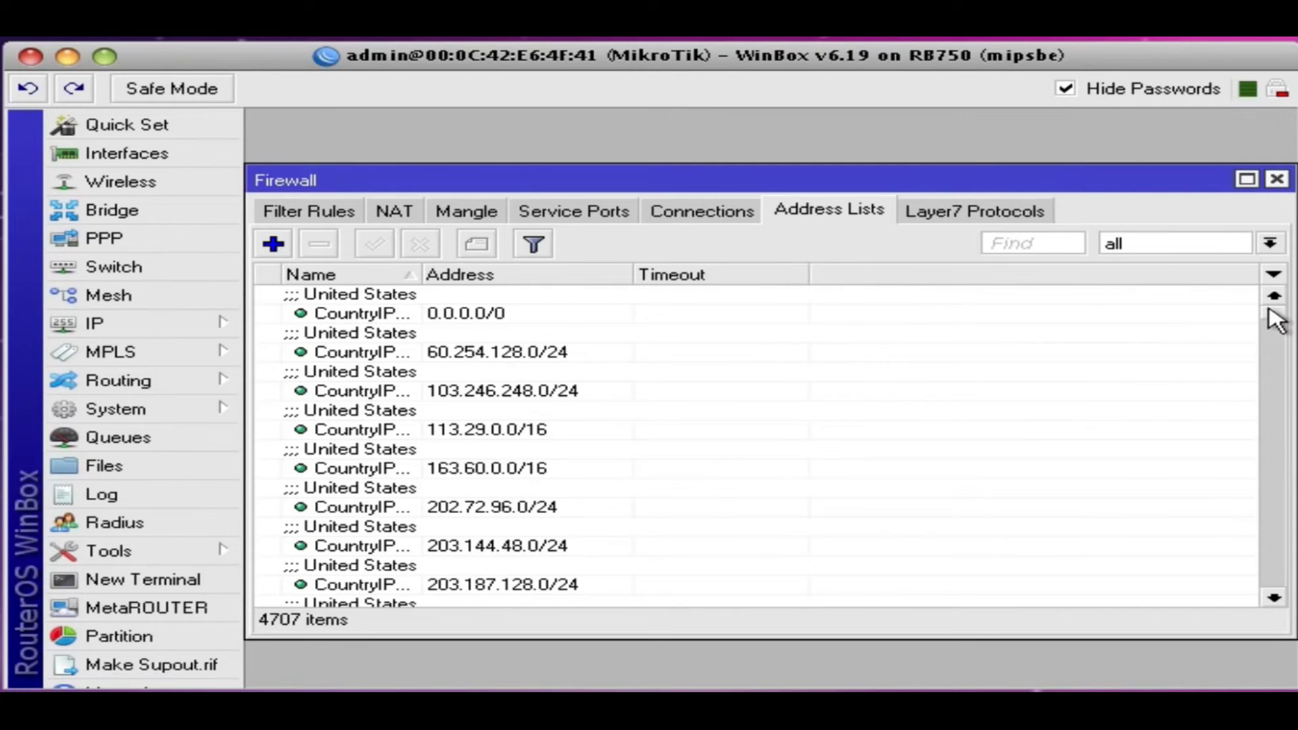
{"action": "left_click_drag", "start_coordinate": [1277, 313], "coordinate": [1271, 590]}
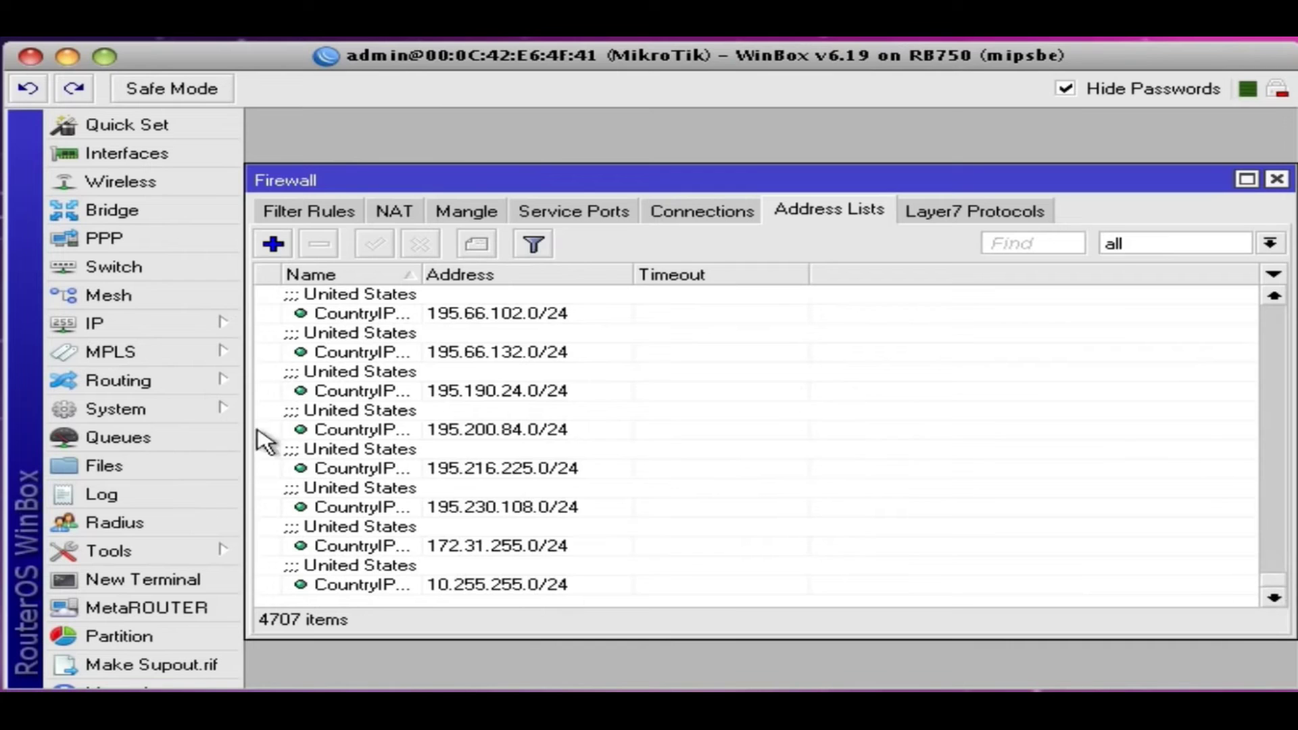